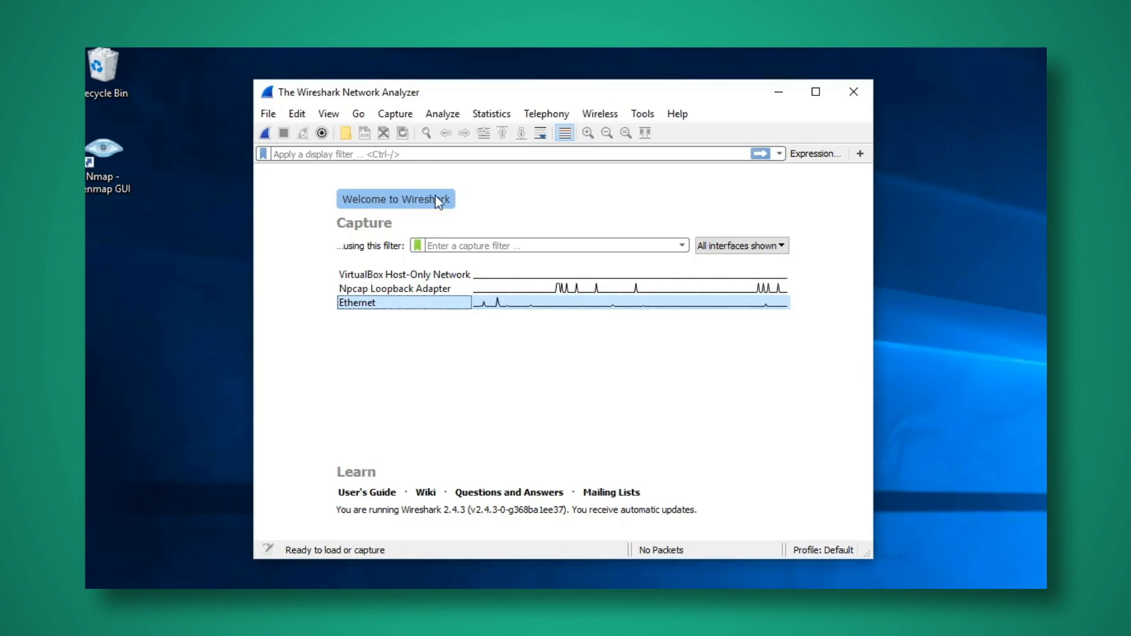
- Start a live packet capture on the Ethernet interface and maximize the capture window
click(409, 116)
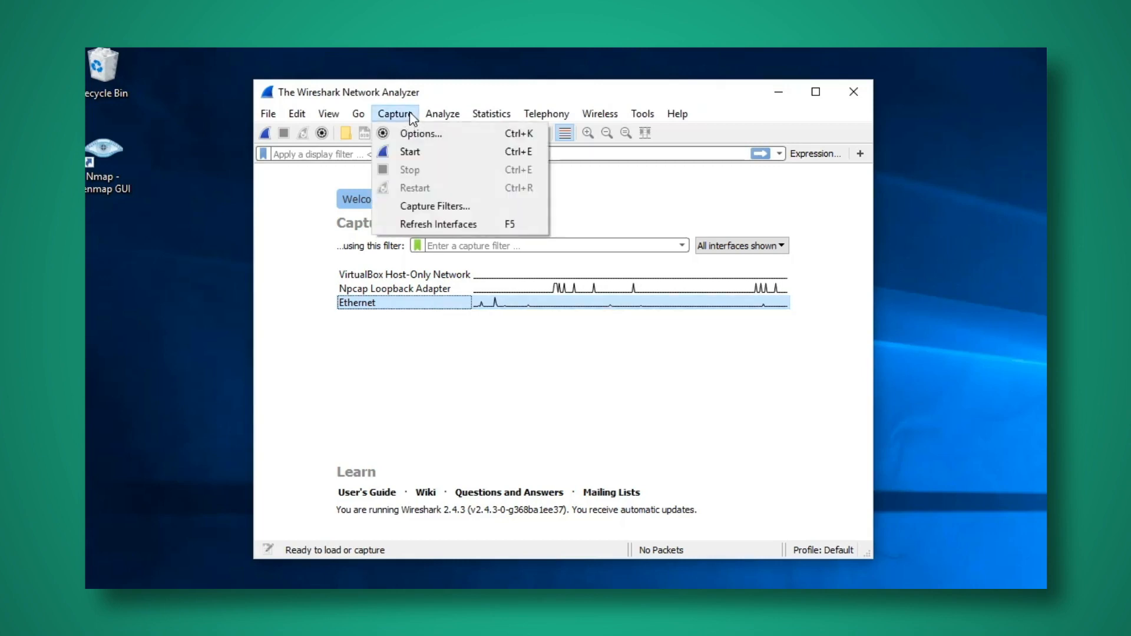
click(404, 152)
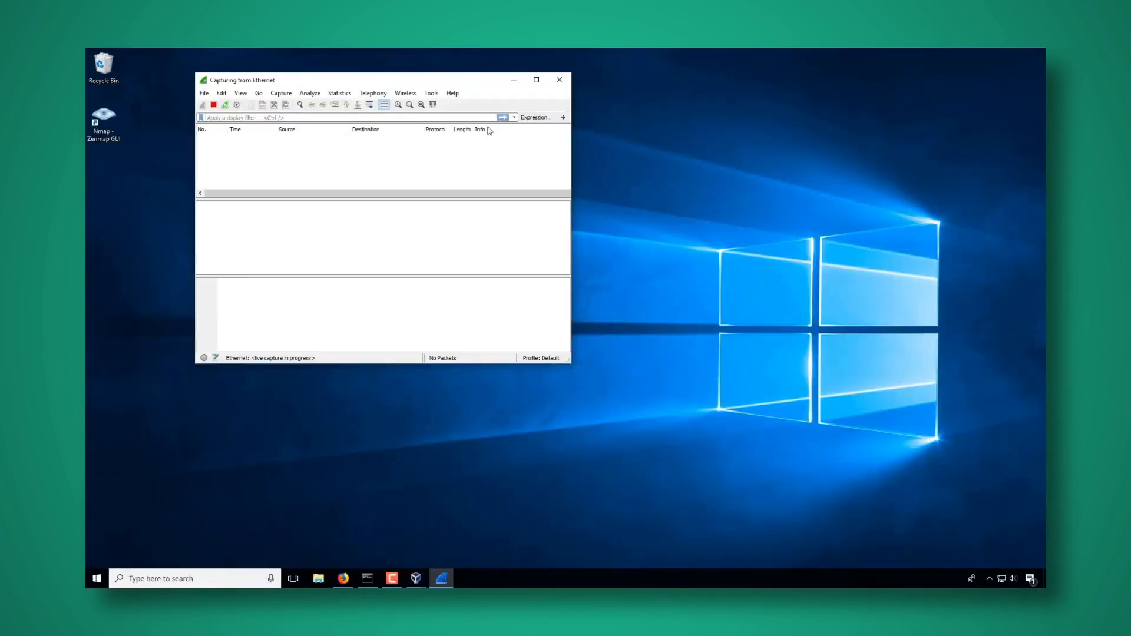
click(537, 82)
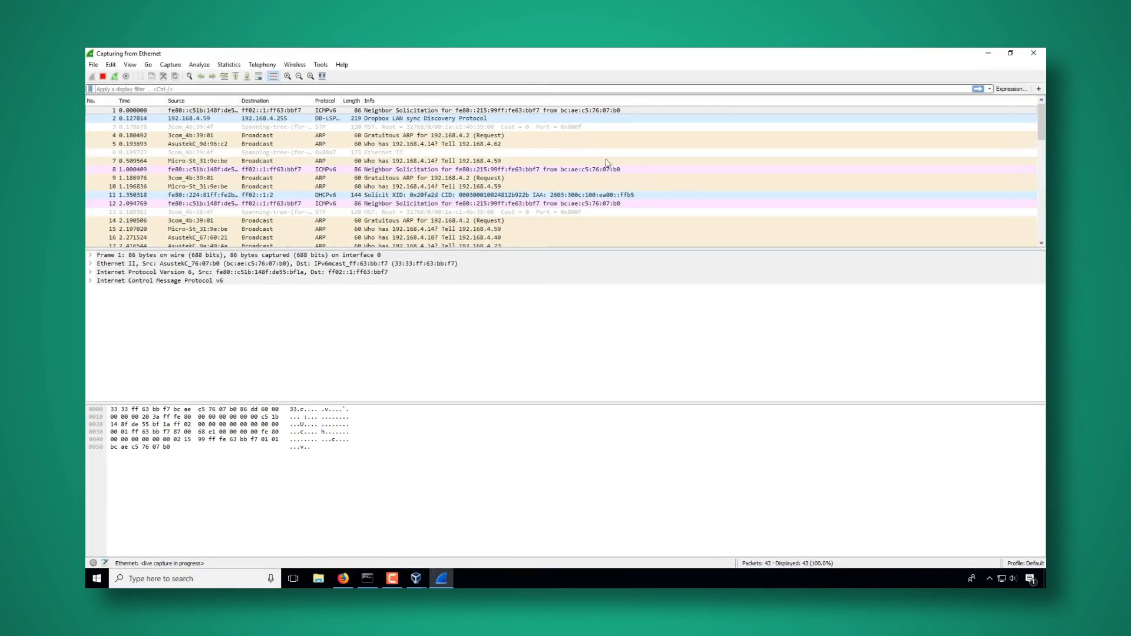
- Look through the incoming packets and stop the live capture
drag(1042, 121, 1039, 234)
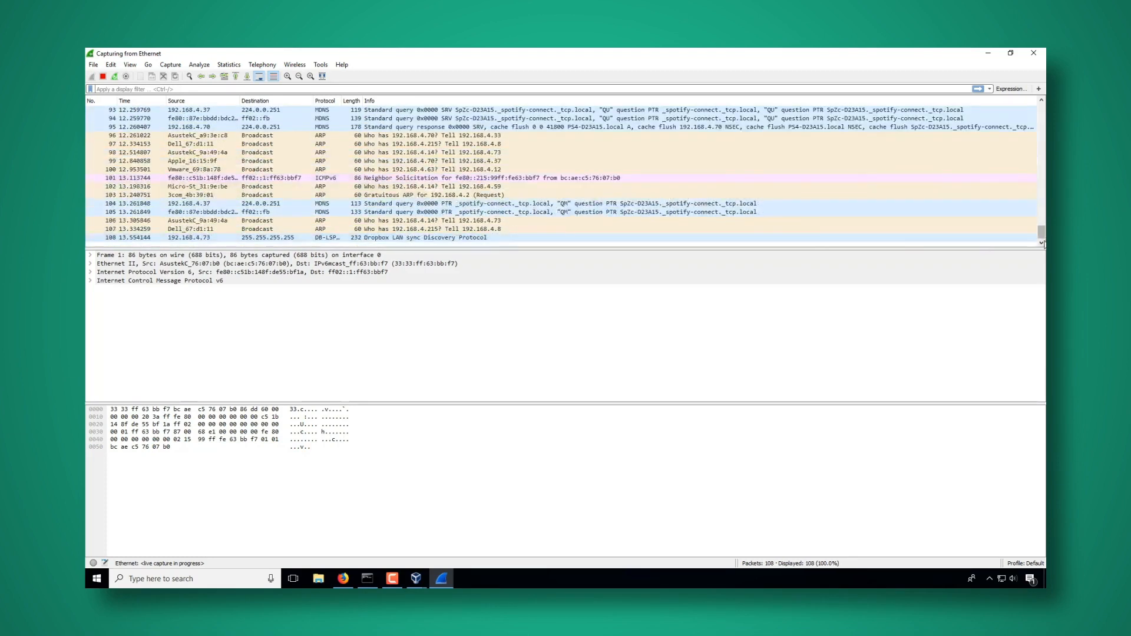
drag(1042, 234, 1042, 152)
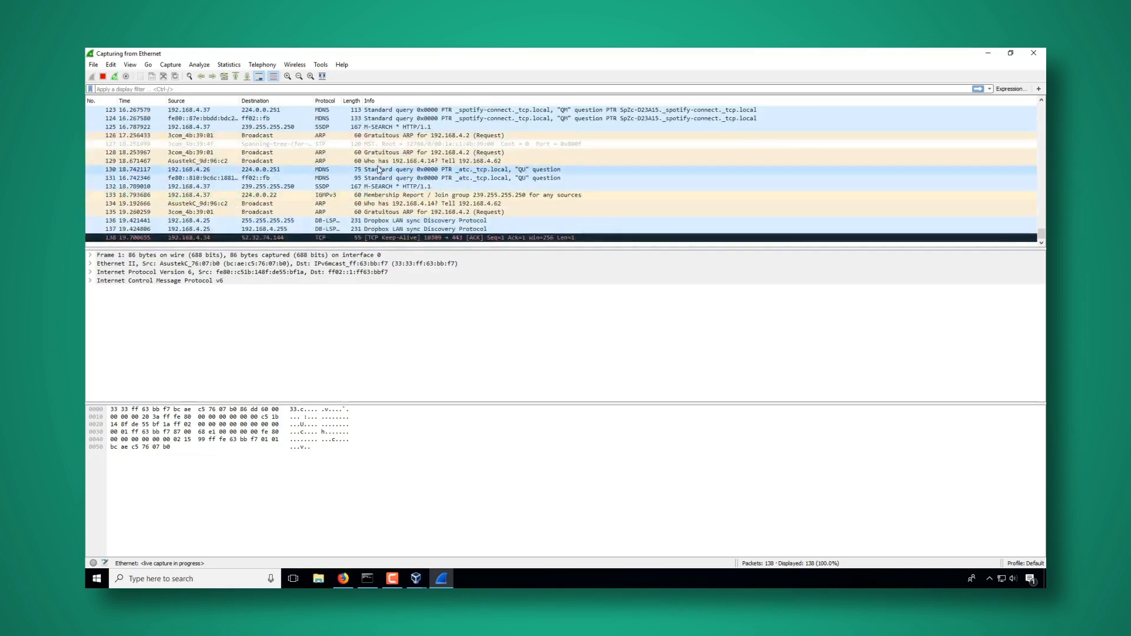
click(102, 77)
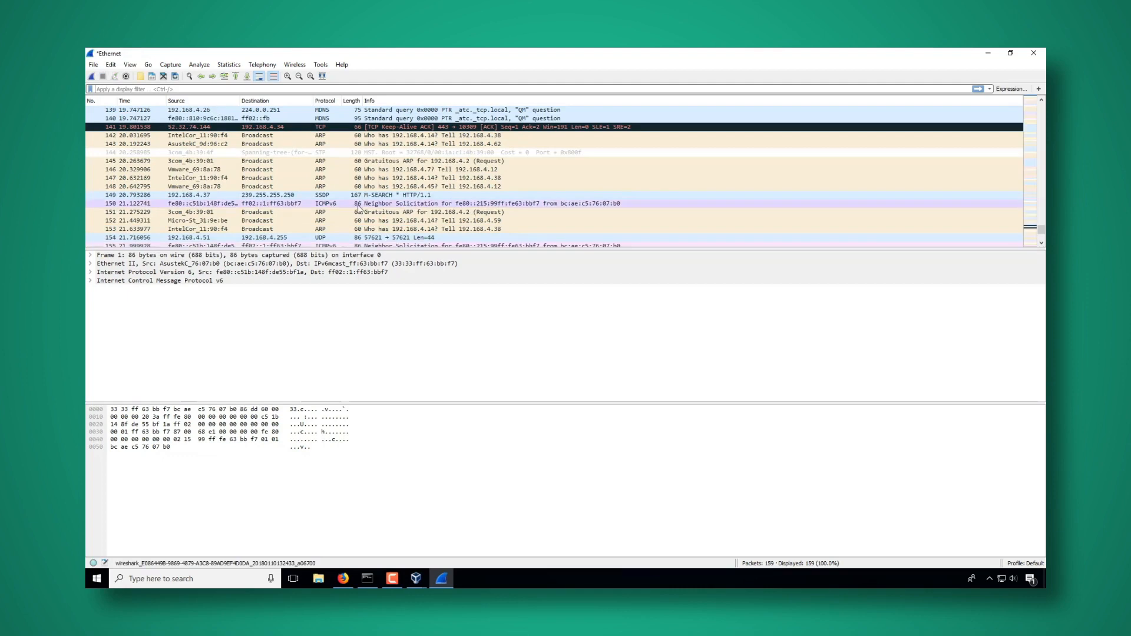
- Select ARP packet 146 and enlarge the packet details area by shrinking the hex bytes area
click(394, 172)
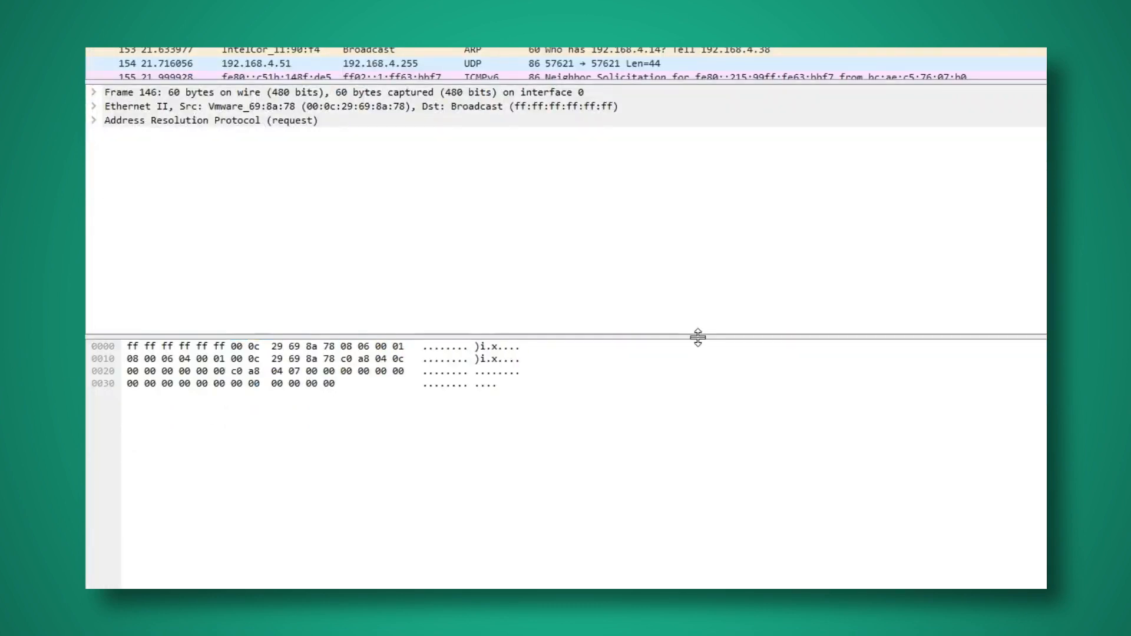
drag(697, 337, 670, 532)
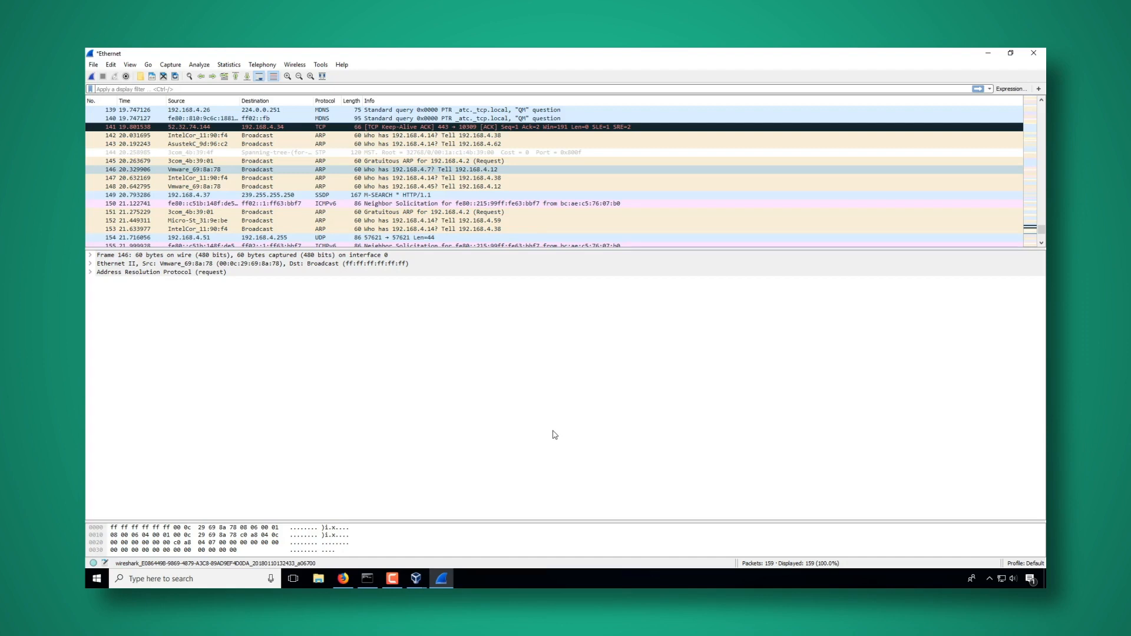
- View ARP packet 142 in its own window and close that window
click(337, 136)
double_click(337, 136)
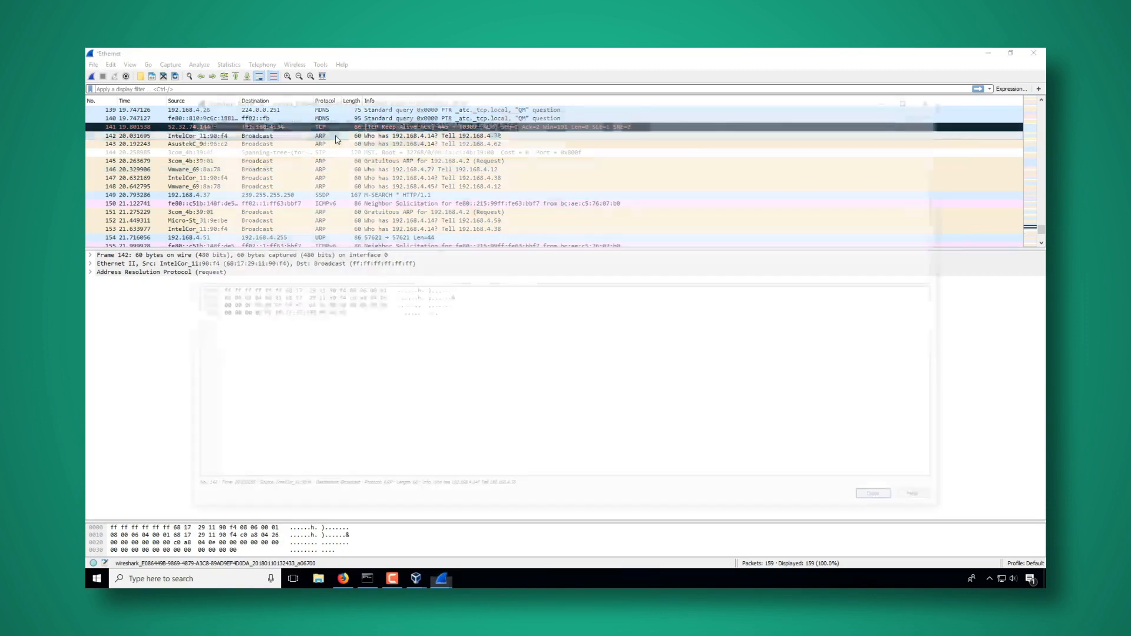
click(939, 98)
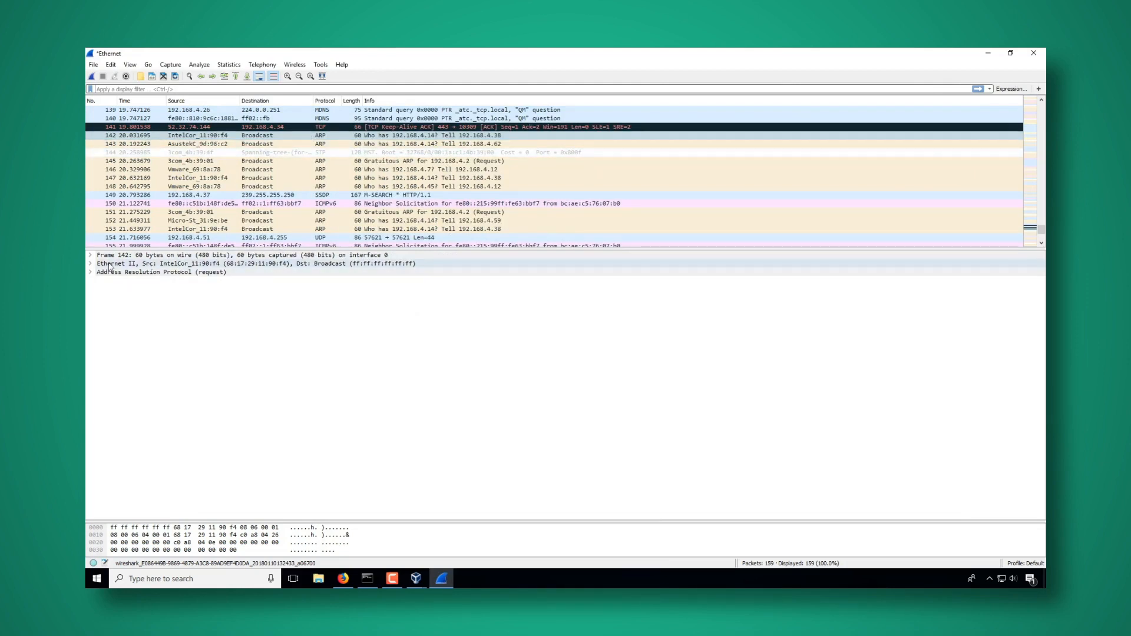
- Expand the Frame, Ethernet II and Address Resolution Protocol details of packet 142 and examine their fields
click(91, 255)
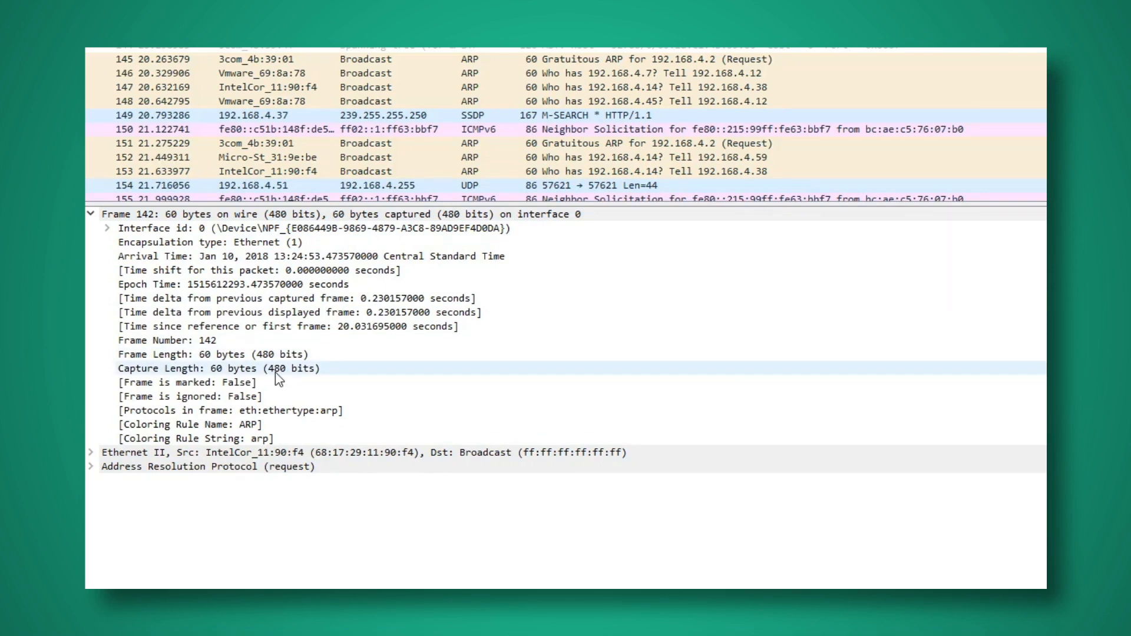
click(90, 452)
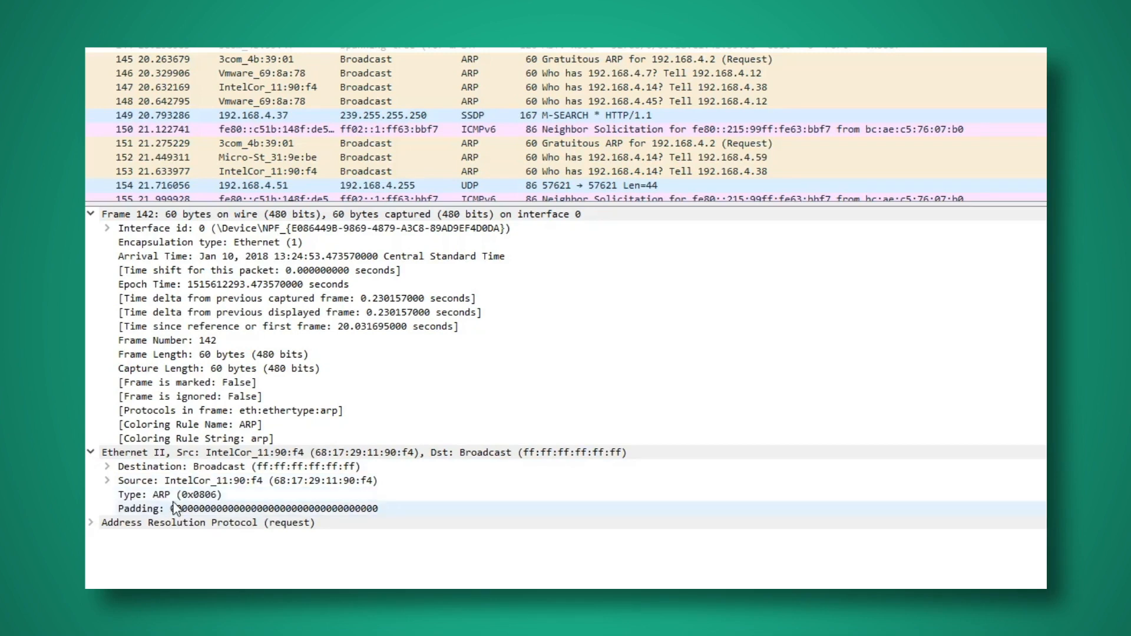
click(90, 523)
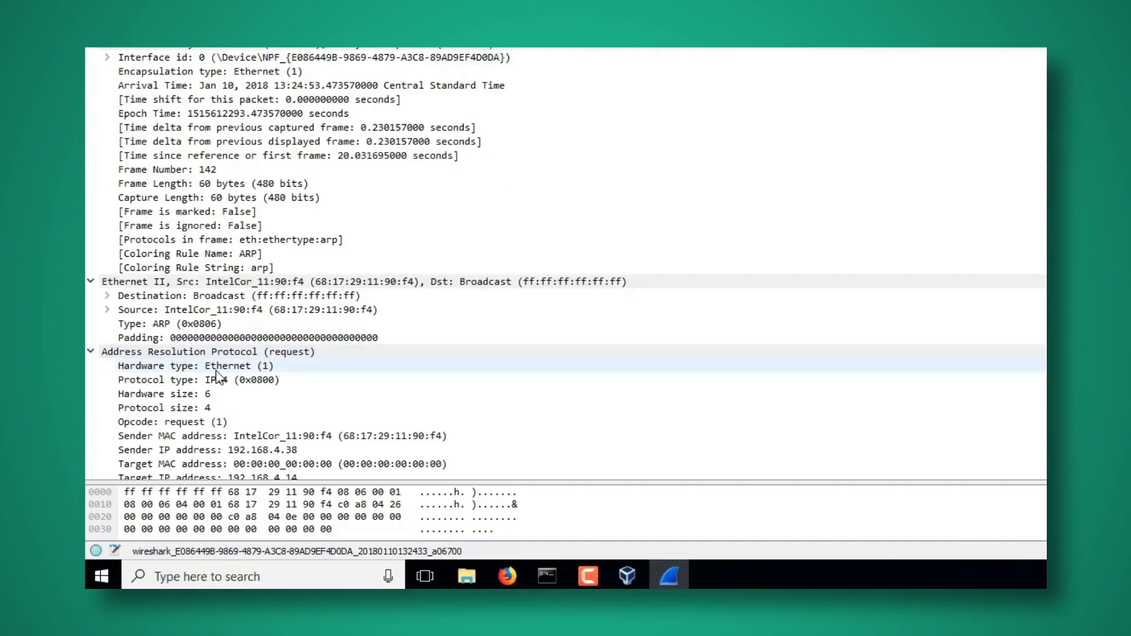
scroll(217, 374, down, 1)
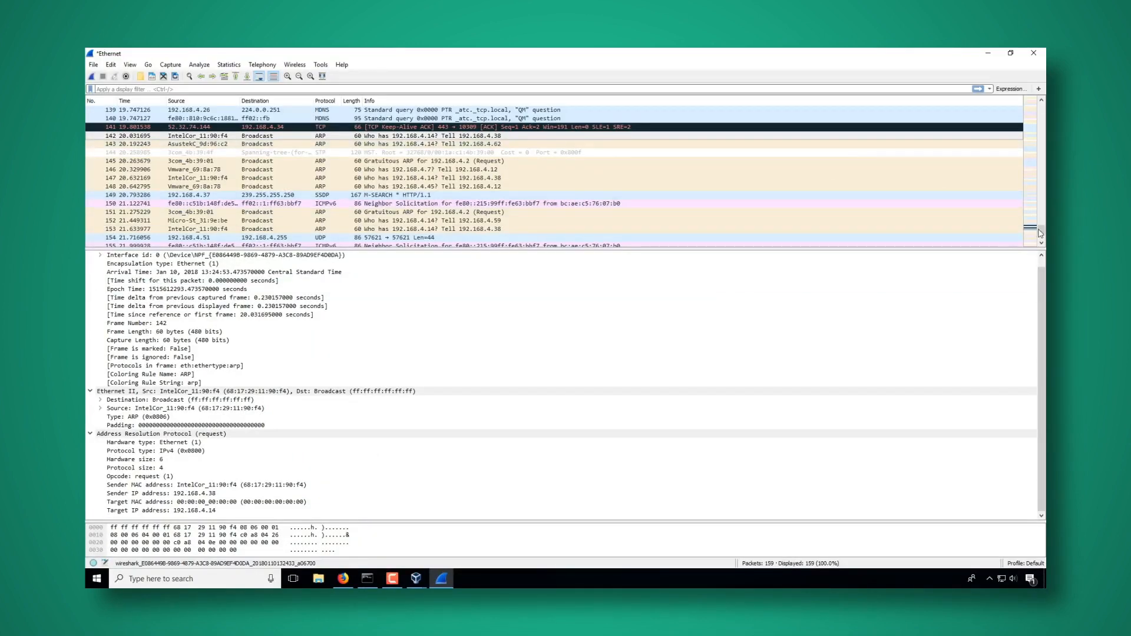
- Start a new capture, continuing without saving the captured packets
mouse_move(1040, 231)
mouse_down()
mouse_move(1039, 197)
mouse_move(1042, 235)
mouse_up()
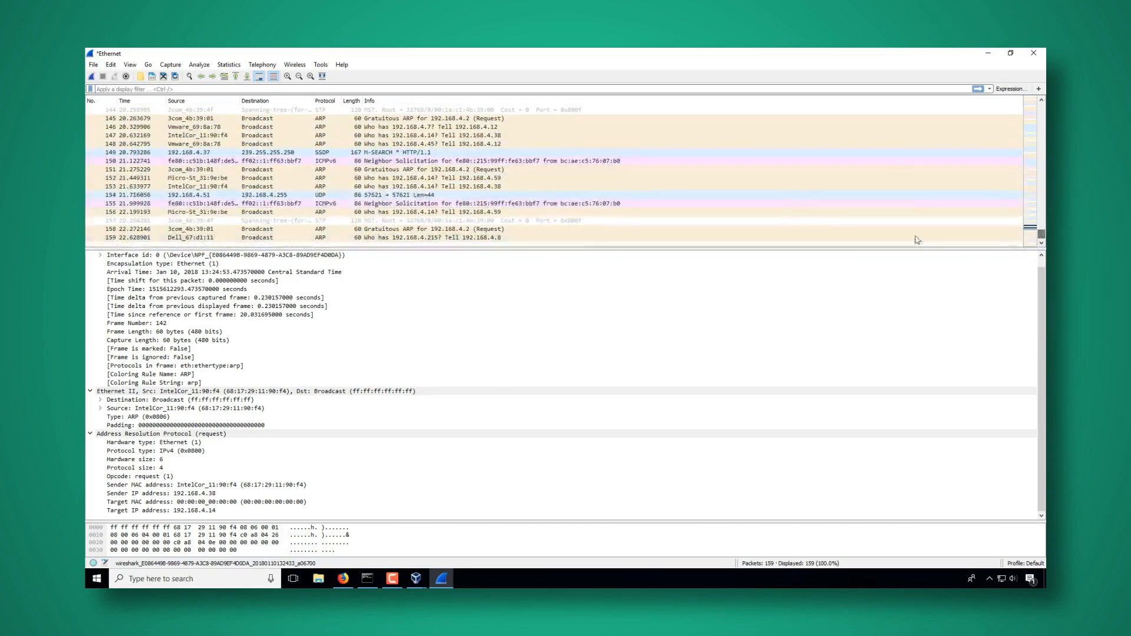
click(170, 65)
click(182, 89)
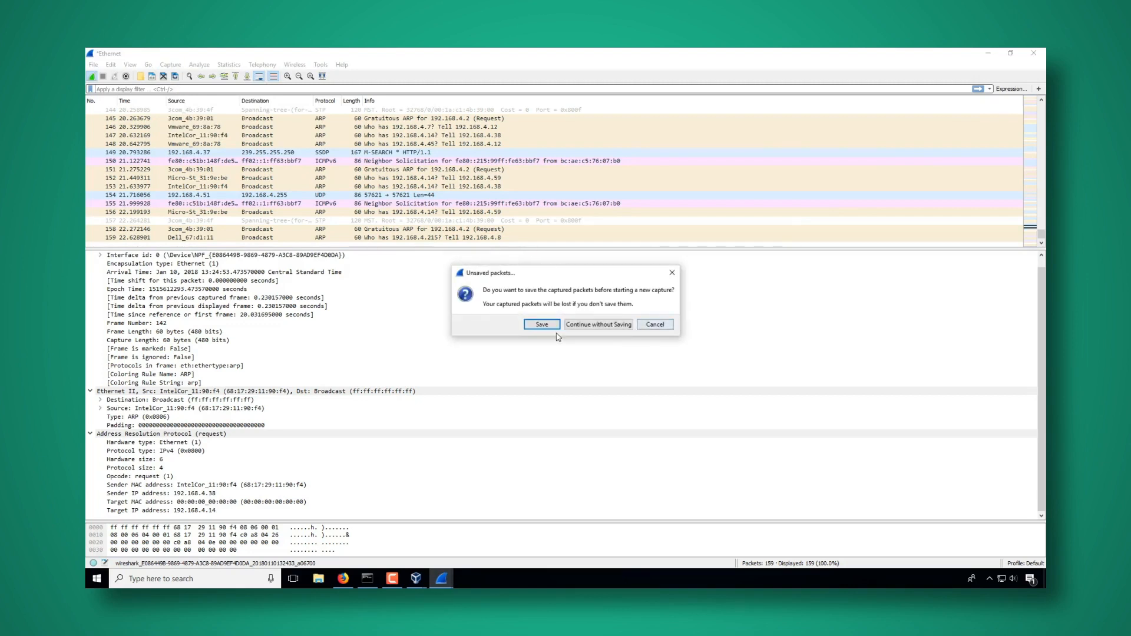
click(589, 325)
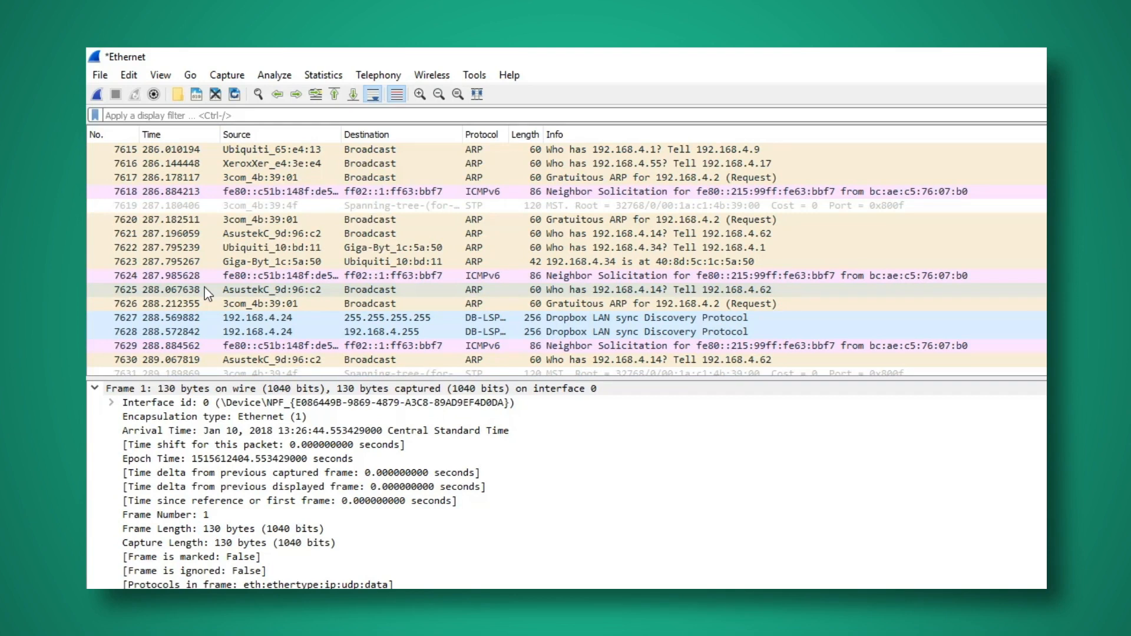
- Apply the display filter bootp to the captured packets
click(190, 113)
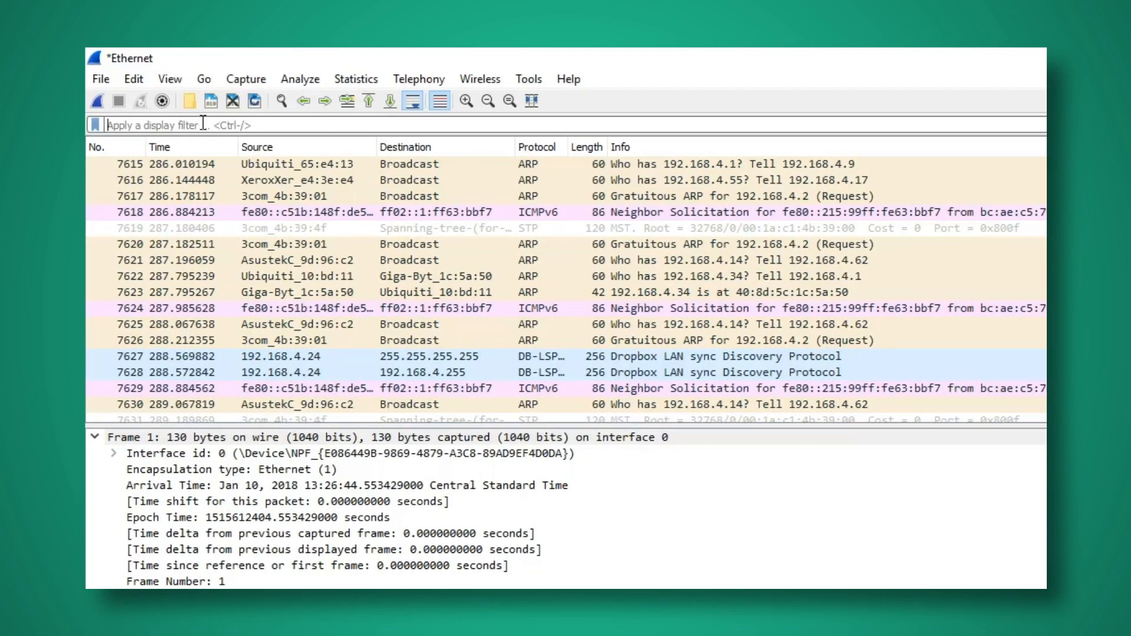
text(boot)
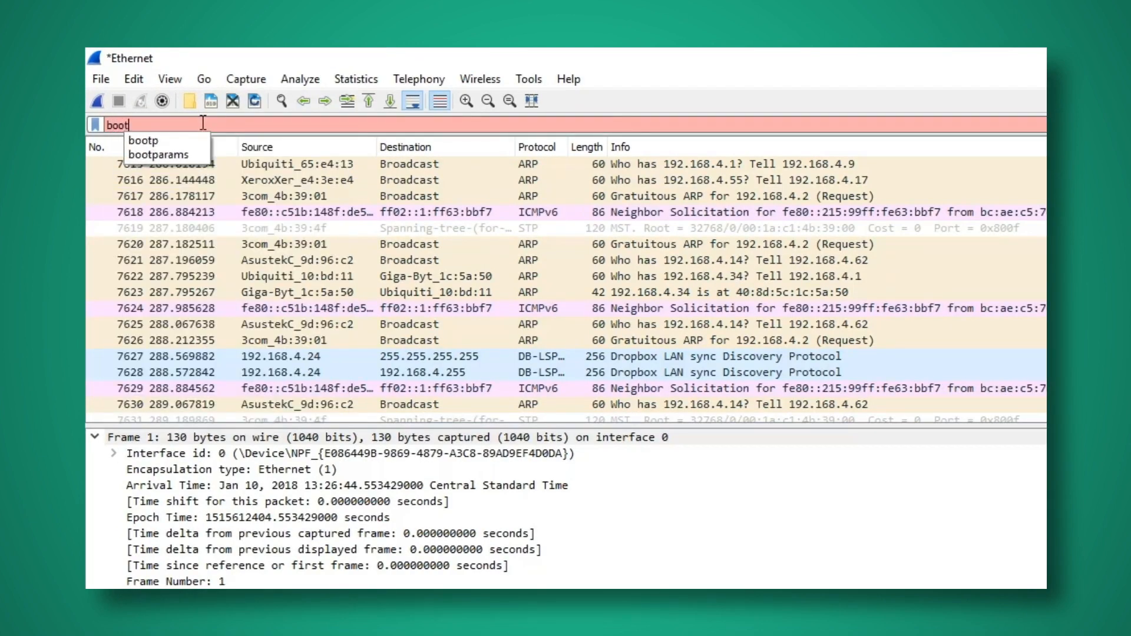
click(160, 143)
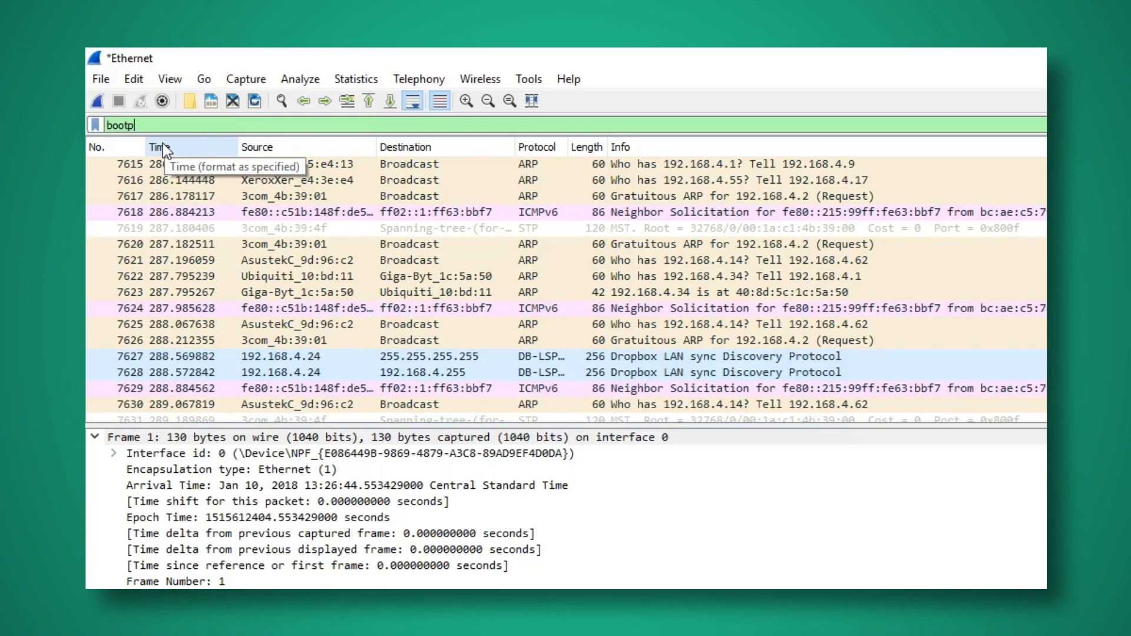
key(Return)
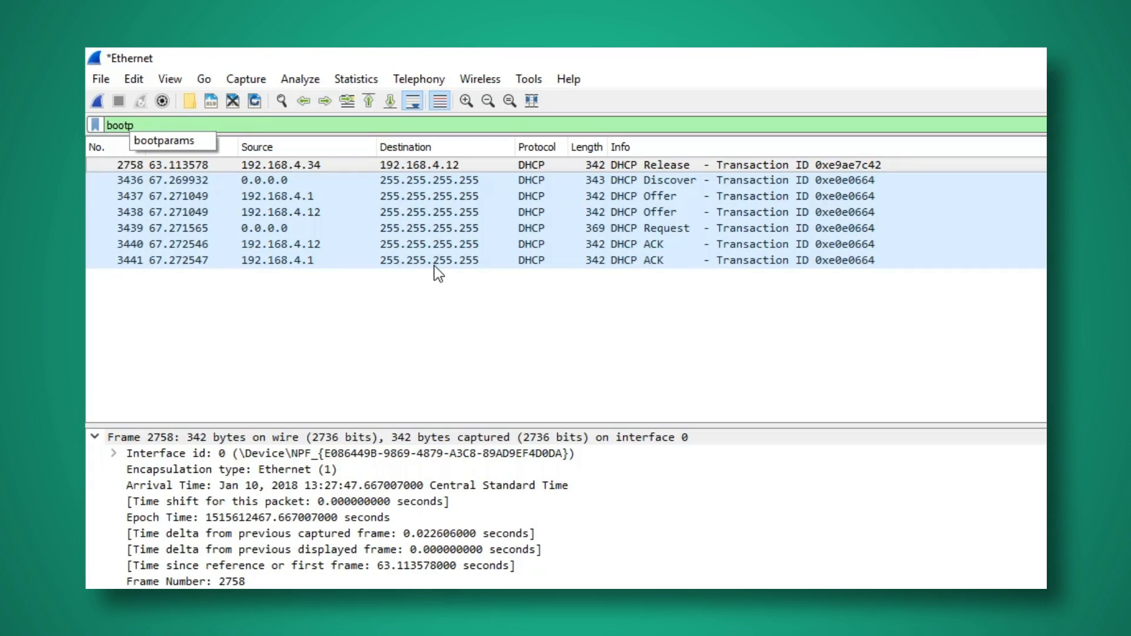
- Replace the display filter with http and apply it
key(BackSpace)
key(BackSpace)
key(BackSpace)
key(BackSpace)
key(BackSpace)
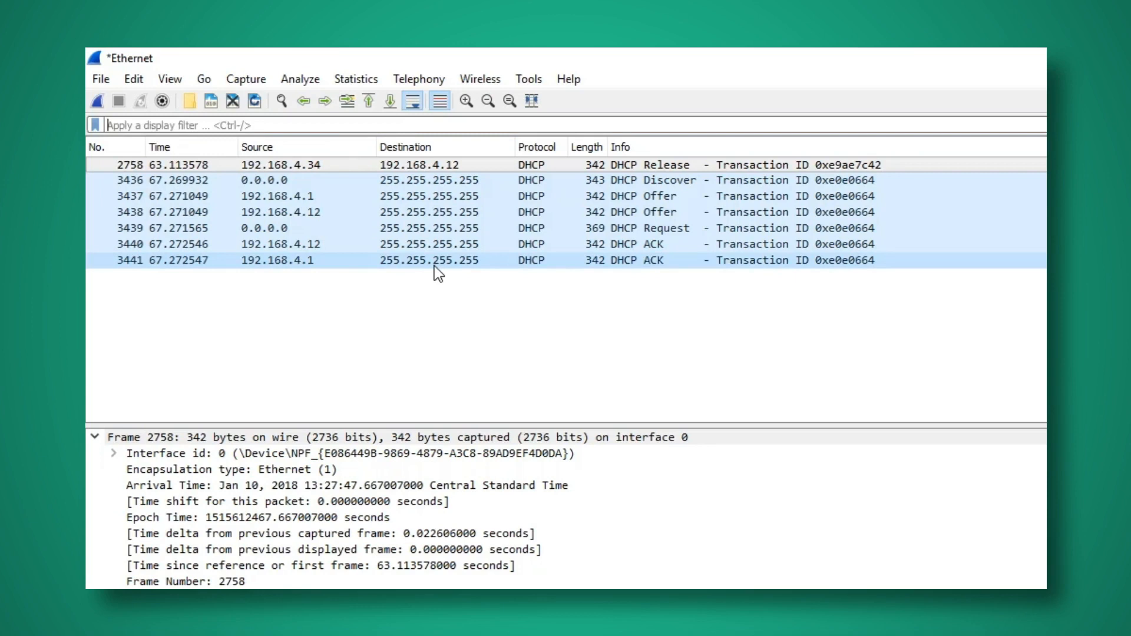
text(h)
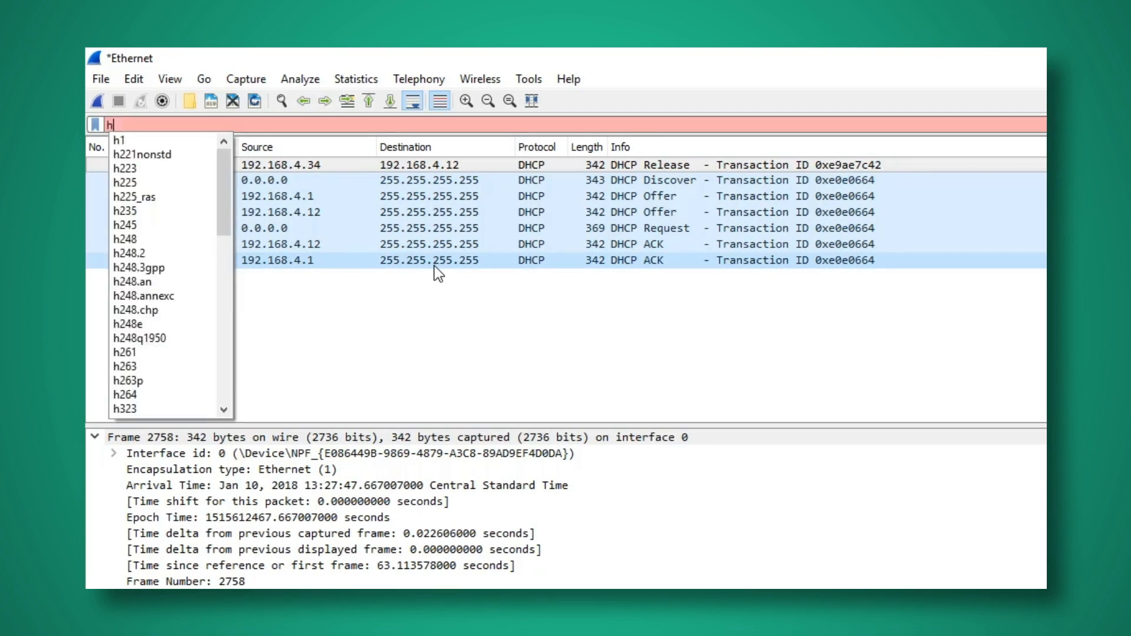
text(ttp)
key(Return)
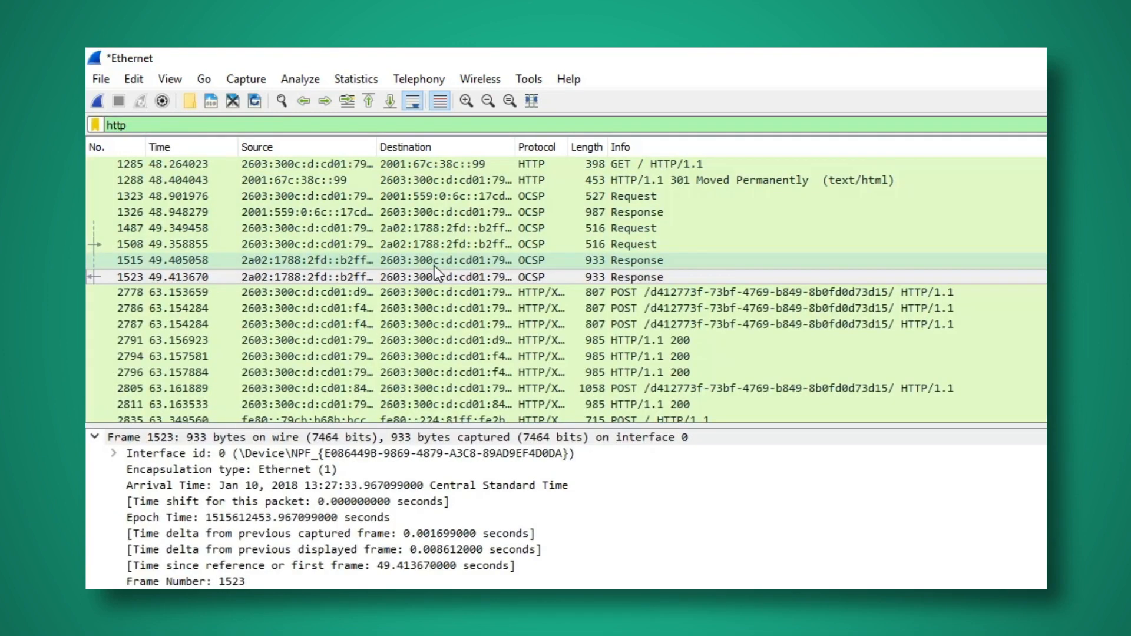
- Follow the TCP stream of HTTP packet 3263 and examine the XMP metadata block in its image response
scroll(483, 263, down, 7)
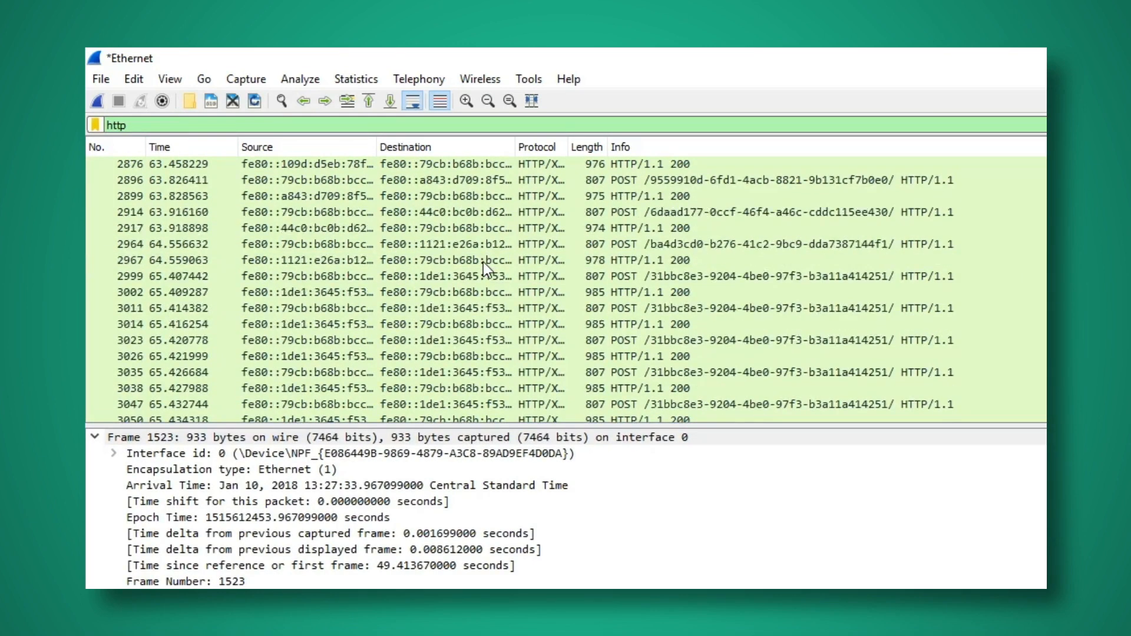
scroll(477, 263, down, 12)
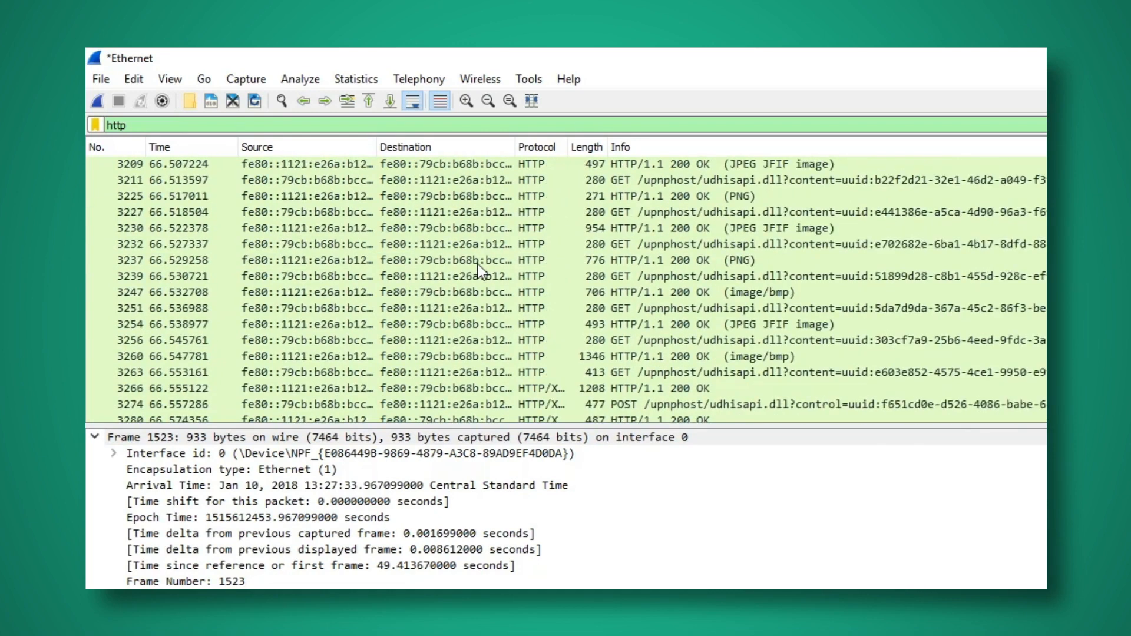
scroll(477, 263, down, 1)
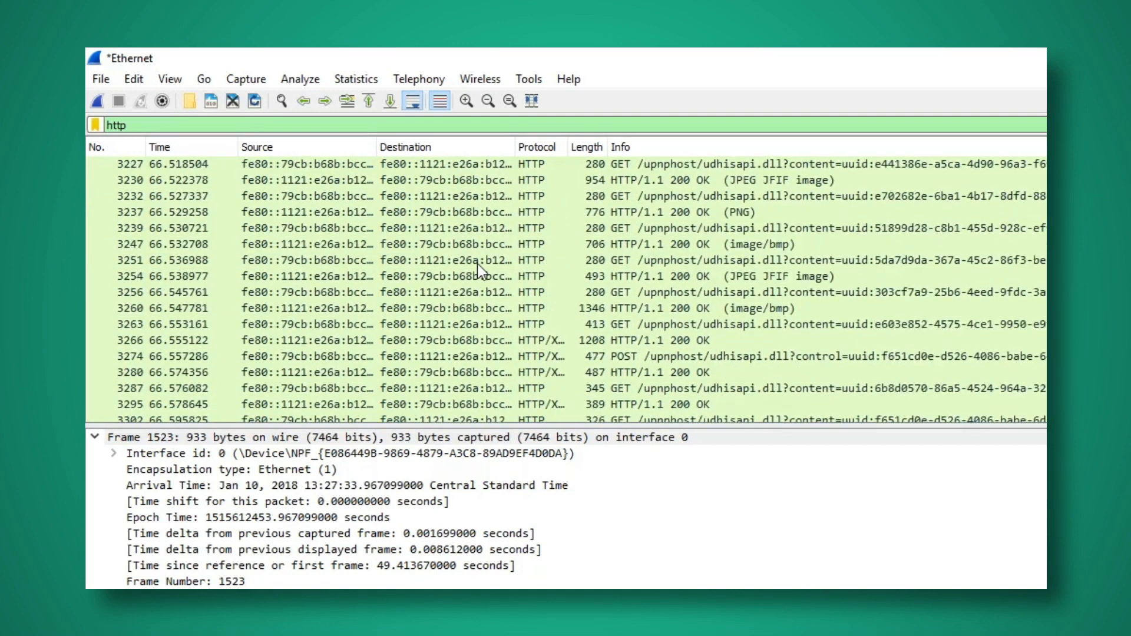
right_click(486, 323)
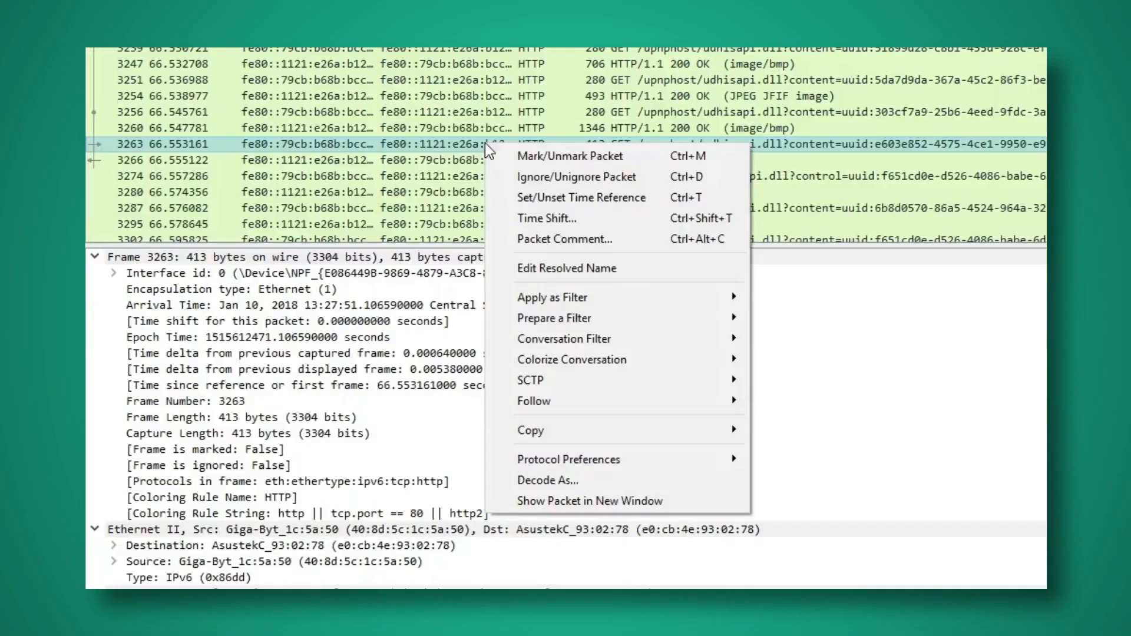
mouse_move(639, 583)
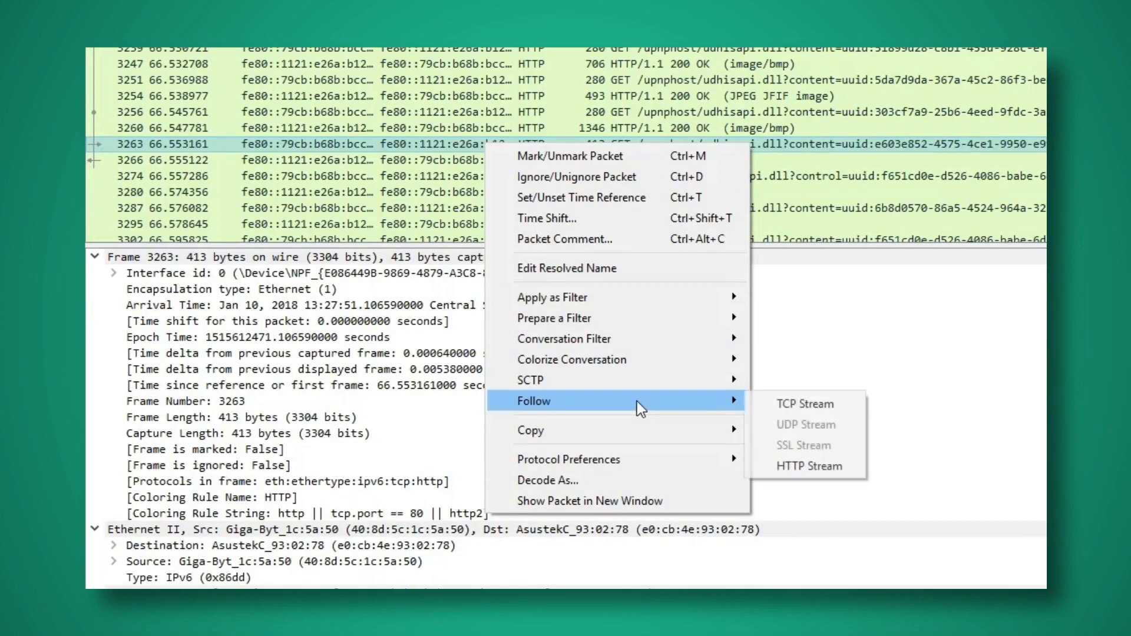
click(785, 405)
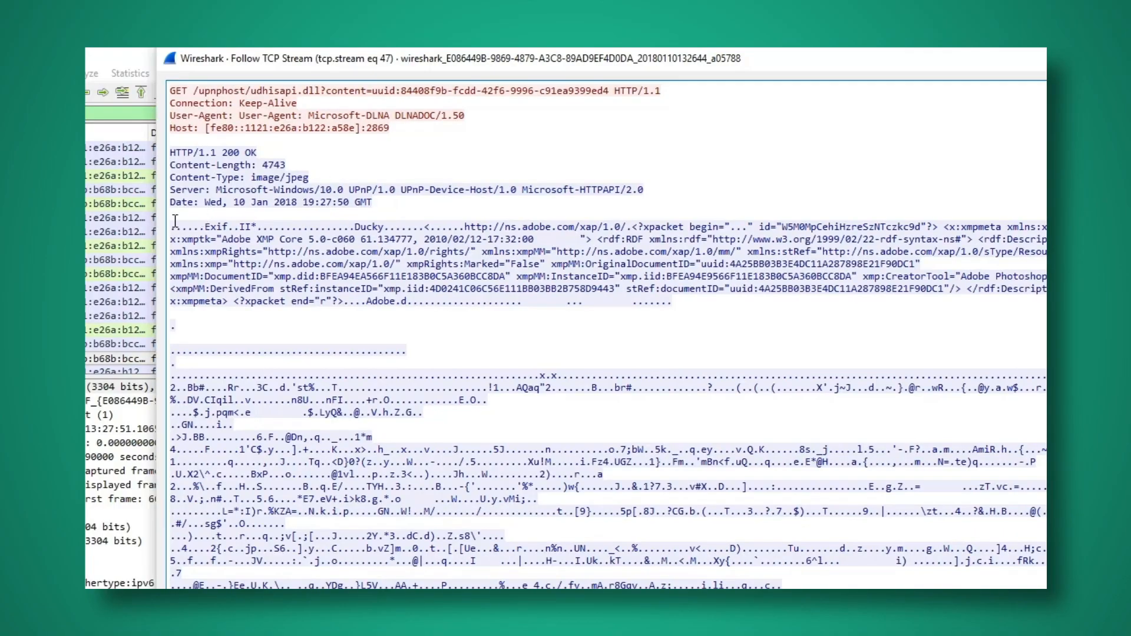
drag(173, 226, 392, 306)
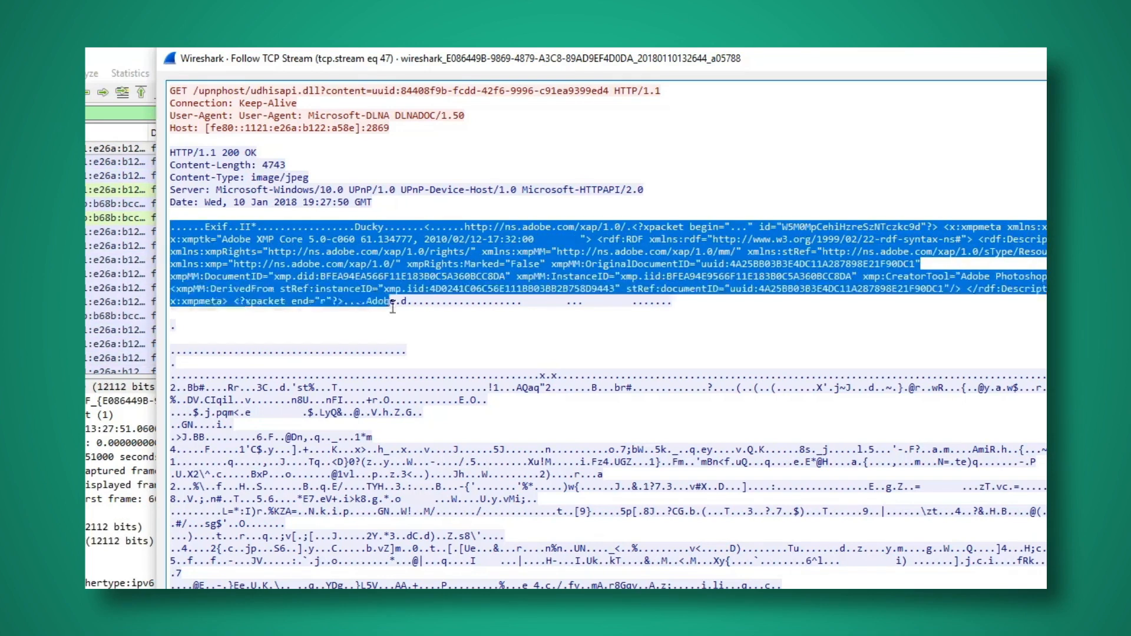
click(274, 236)
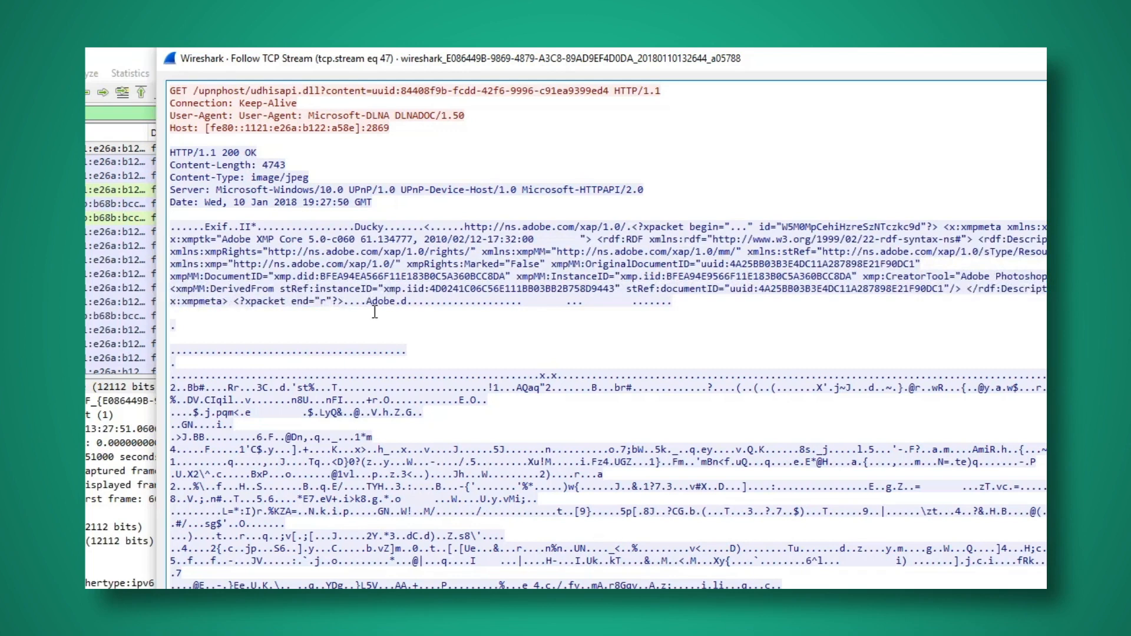